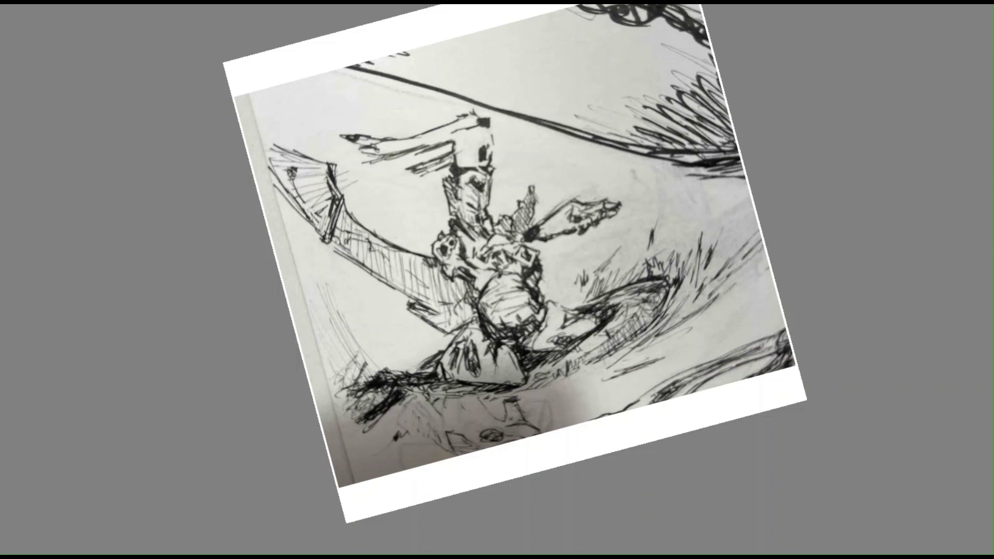
# Step: Fade the reference photo to a pale underlay, then center the page and rotate the view 15° counter-clockwise
pyautogui.hotkey('ctrl', 'u')
pyautogui.press('Return')
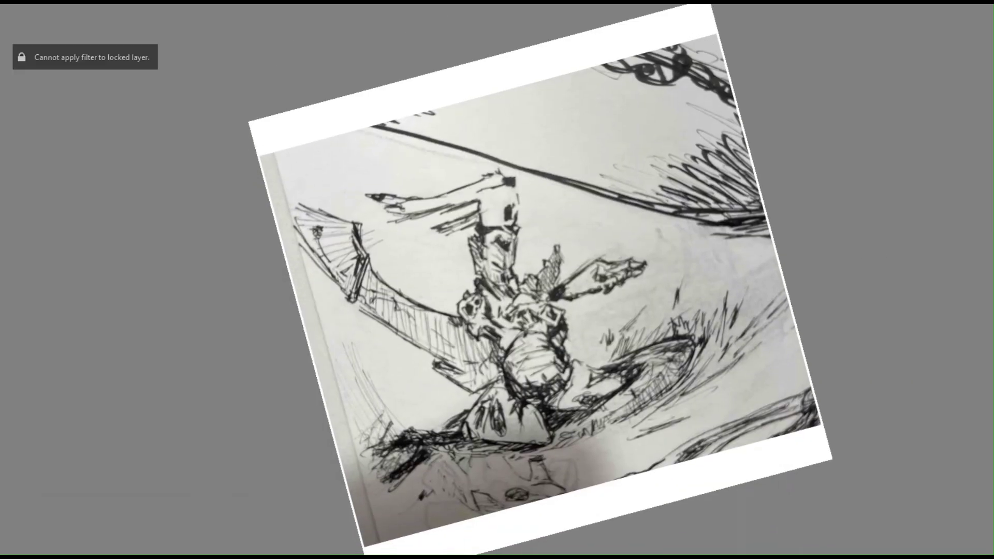
pyautogui.press('5')
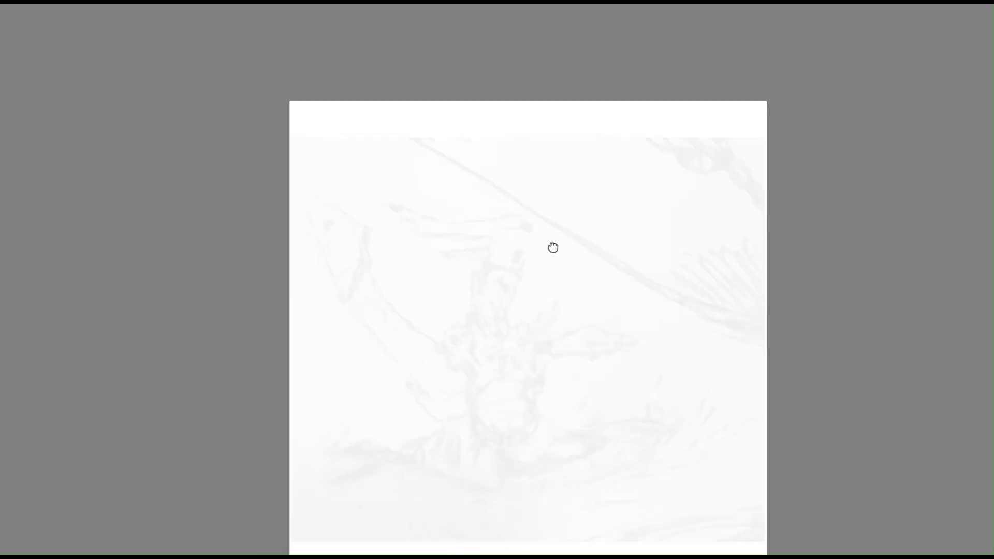
pyautogui.moveTo(553, 247); pyautogui.dragTo(529, 200)
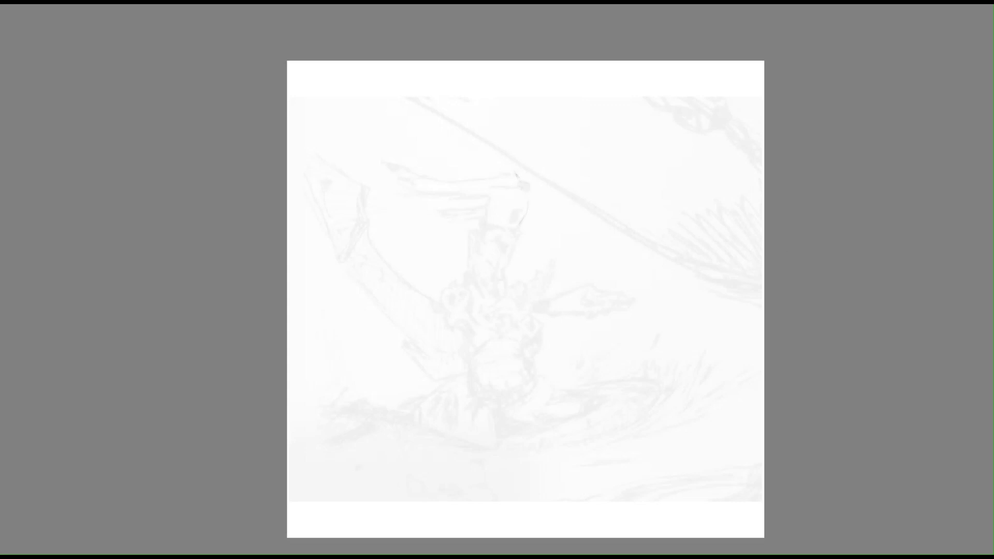
pyautogui.moveTo(420, 303); pyautogui.dragTo(386, 286)
pyautogui.press('4')
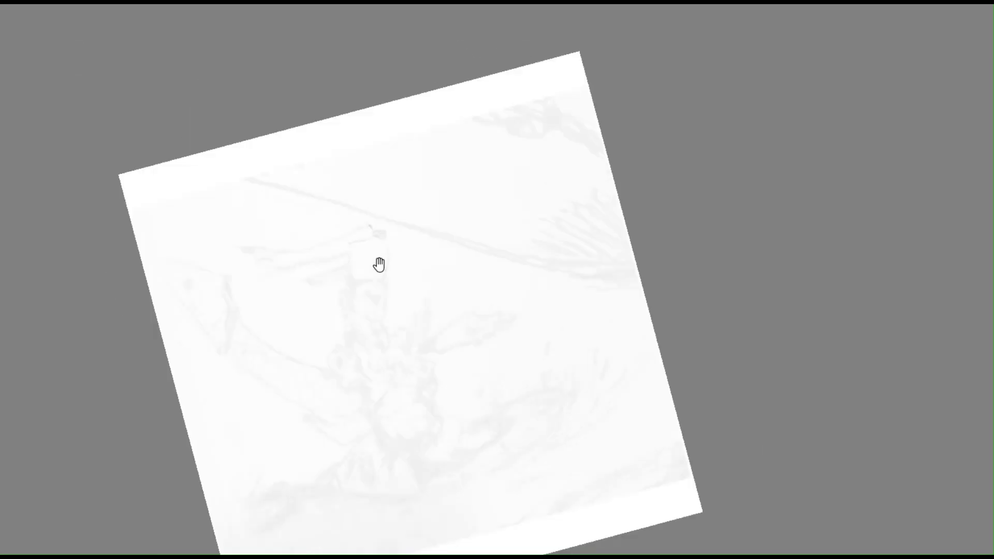
# Step: Sketch the head and a long limb extending down-left, ending in a small loop
pyautogui.press('5')
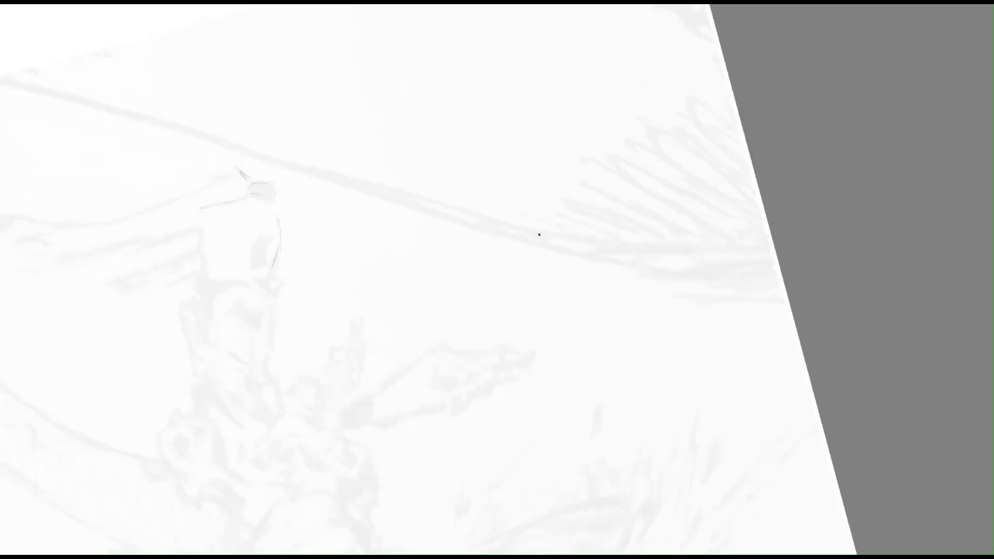
pyautogui.moveTo(540, 393); pyautogui.dragTo(786, 230)
pyautogui.press('4')
pyautogui.moveTo(516, 182)
pyautogui.mouseDown()
pyautogui.moveTo(446, 205)
pyautogui.moveTo(491, 193)
pyautogui.moveTo(526, 215)
pyautogui.mouseUp()
pyautogui.moveTo(490, 153); pyautogui.dragTo(501, 175)
pyautogui.moveTo(474, 168); pyautogui.dragTo(446, 171)
pyautogui.moveTo(456, 181); pyautogui.dragTo(373, 229)
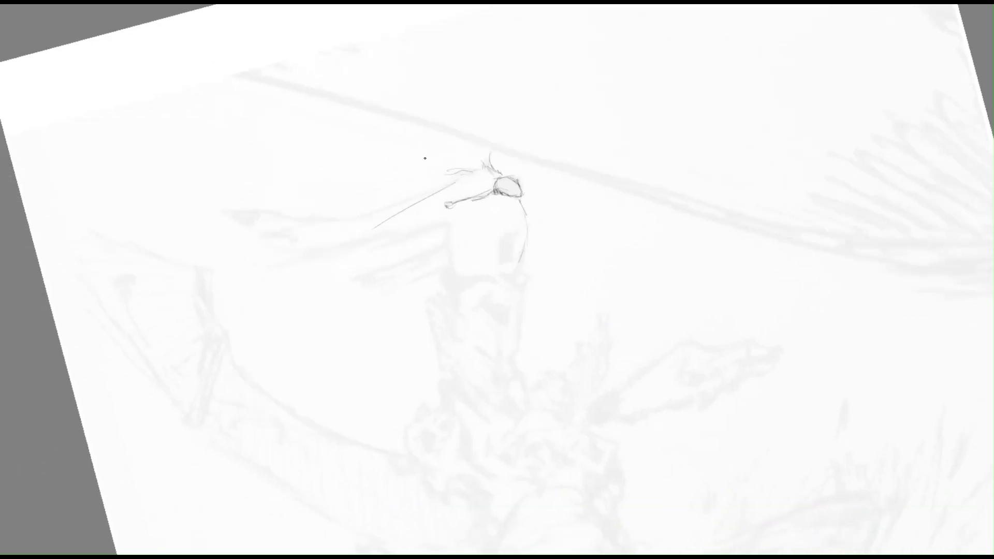
pyautogui.moveTo(267, 299)
pyautogui.mouseDown()
pyautogui.moveTo(280, 291)
pyautogui.moveTo(251, 318)
pyautogui.moveTo(326, 287)
pyautogui.mouseUp()
# Step: Redraw the first hand and draw a second outstretched limb with a hand above
pyautogui.moveTo(443, 226); pyautogui.dragTo(366, 268)
pyautogui.moveTo(270, 320); pyautogui.dragTo(238, 333)
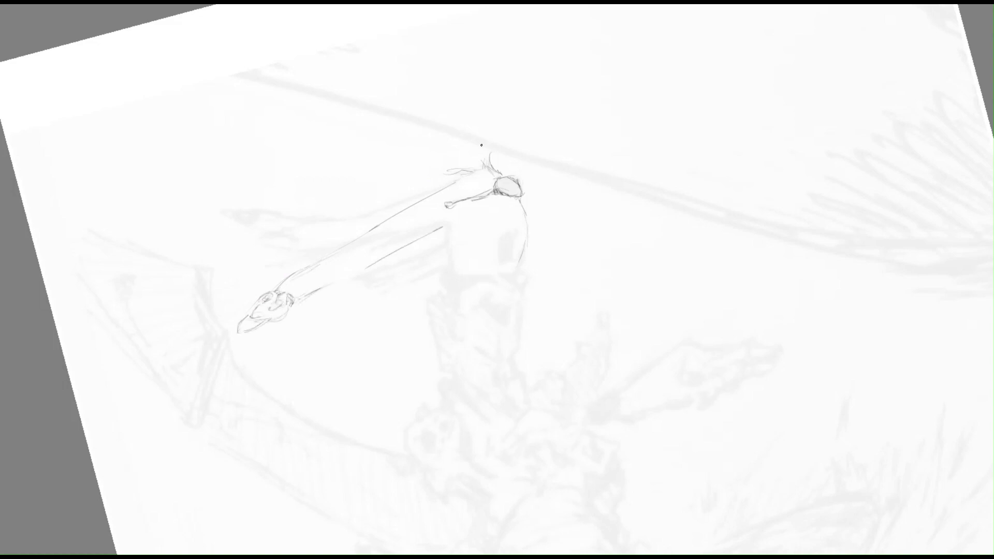
pyautogui.moveTo(377, 266); pyautogui.dragTo(328, 287)
pyautogui.moveTo(393, 213)
pyautogui.mouseDown()
pyautogui.moveTo(283, 223)
pyautogui.moveTo(256, 213)
pyautogui.moveTo(238, 223)
pyautogui.moveTo(218, 214)
pyautogui.mouseUp()
pyautogui.moveTo(256, 224)
pyautogui.mouseDown()
pyautogui.moveTo(324, 249)
pyautogui.moveTo(442, 189)
pyautogui.mouseUp()
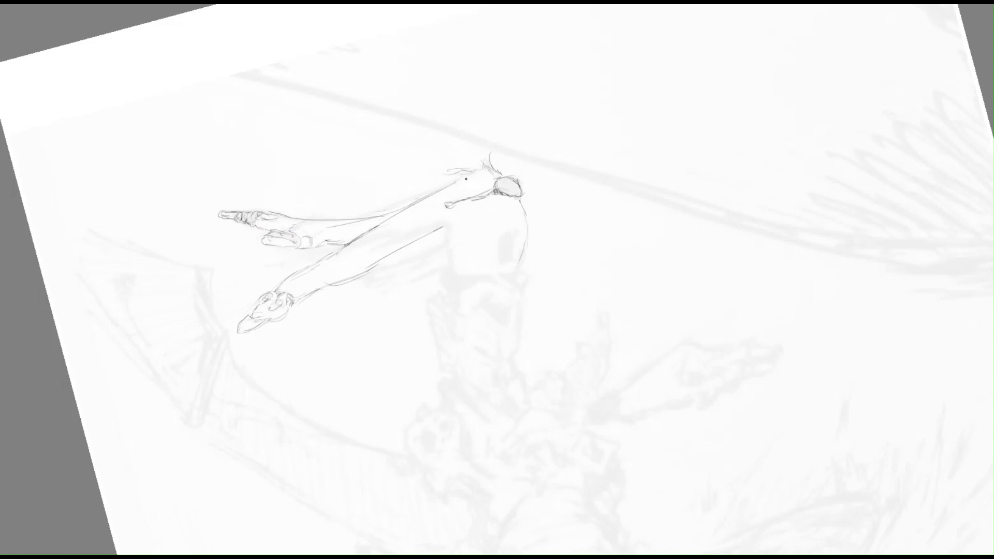
# Step: Soften a stray stroke into shading and outline the torso contours
pyautogui.moveTo(499, 267)
pyautogui.mouseDown()
pyautogui.moveTo(516, 235)
pyautogui.moveTo(492, 255)
pyautogui.mouseUp()
pyautogui.moveTo(443, 231); pyautogui.dragTo(443, 293)
pyautogui.moveTo(524, 247)
pyautogui.mouseDown()
pyautogui.moveTo(515, 279)
pyautogui.moveTo(440, 297)
pyautogui.moveTo(495, 213)
pyautogui.moveTo(494, 197)
pyautogui.mouseUp()
pyautogui.scroll(2, 496, 213)
# Step: Add curled fabric at the hip, a fold and leg contour, hatching, and reinforce the torso's right side
pyautogui.moveTo(517, 238)
pyautogui.mouseDown()
pyautogui.moveTo(515, 296)
pyautogui.moveTo(519, 268)
pyautogui.moveTo(492, 299)
pyautogui.moveTo(517, 329)
pyautogui.mouseUp()
pyautogui.moveTo(459, 300); pyautogui.dragTo(452, 352)
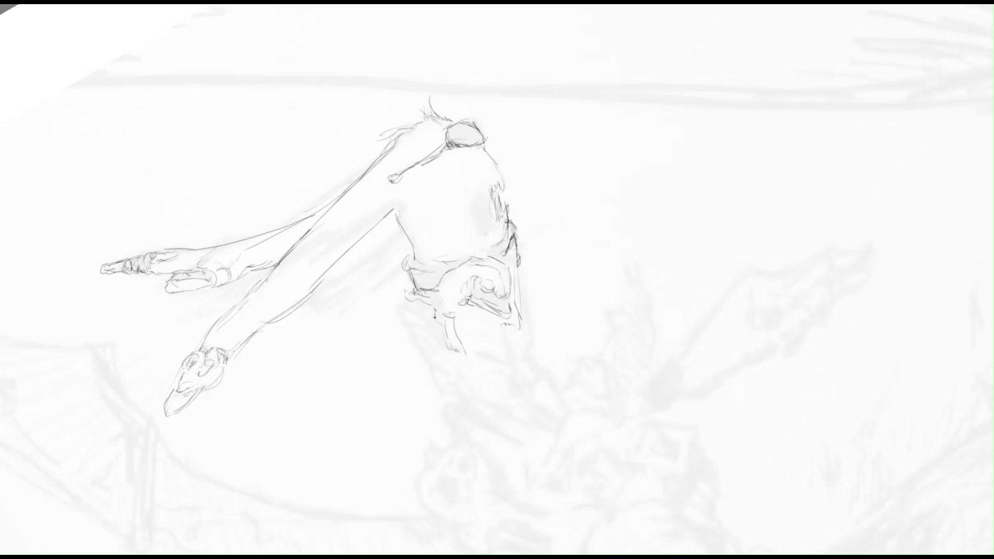
pyautogui.moveTo(430, 311)
pyautogui.mouseDown()
pyautogui.moveTo(510, 359)
pyautogui.moveTo(495, 401)
pyautogui.mouseUp()
pyautogui.moveTo(472, 376)
pyautogui.mouseDown()
pyautogui.moveTo(479, 398)
pyautogui.moveTo(507, 374)
pyautogui.mouseUp()
pyautogui.moveTo(513, 378); pyautogui.dragTo(517, 396)
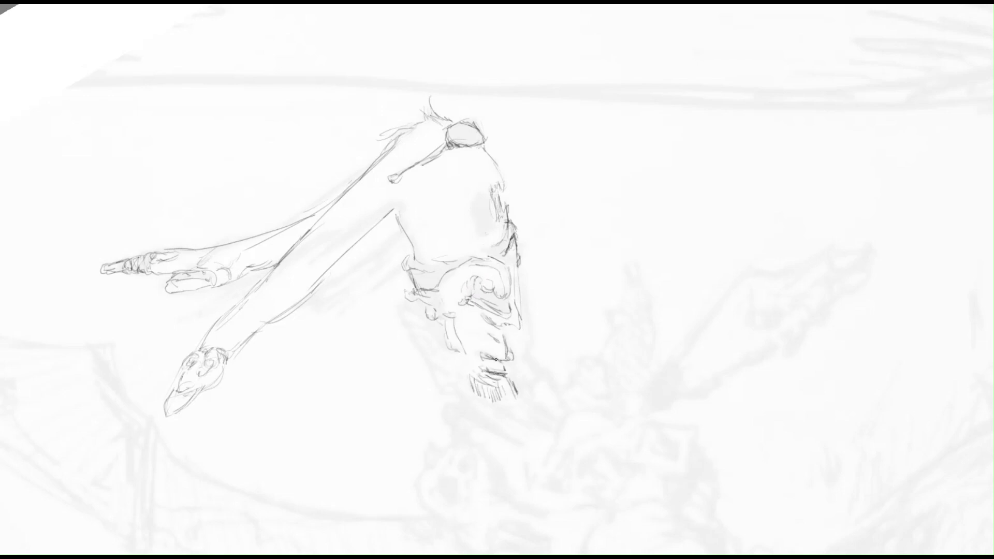
pyautogui.moveTo(505, 225)
pyautogui.mouseDown()
pyautogui.moveTo(476, 251)
pyautogui.moveTo(514, 238)
pyautogui.moveTo(501, 269)
pyautogui.moveTo(532, 399)
pyautogui.mouseUp()
# Step: Draw lines running down the leg toward the lower hem
pyautogui.moveTo(518, 332); pyautogui.dragTo(536, 383)
pyautogui.moveTo(518, 277); pyautogui.dragTo(541, 339)
pyautogui.moveTo(536, 334); pyautogui.dragTo(547, 390)
pyautogui.moveTo(549, 370); pyautogui.dragTo(562, 421)
# Step: Refine the skirt hem, add short strokes along the hip's left edge and below the hem
pyautogui.moveTo(486, 400); pyautogui.dragTo(529, 428)
pyautogui.moveTo(448, 381); pyautogui.dragTo(472, 406)
pyautogui.moveTo(414, 336); pyautogui.dragTo(449, 390)
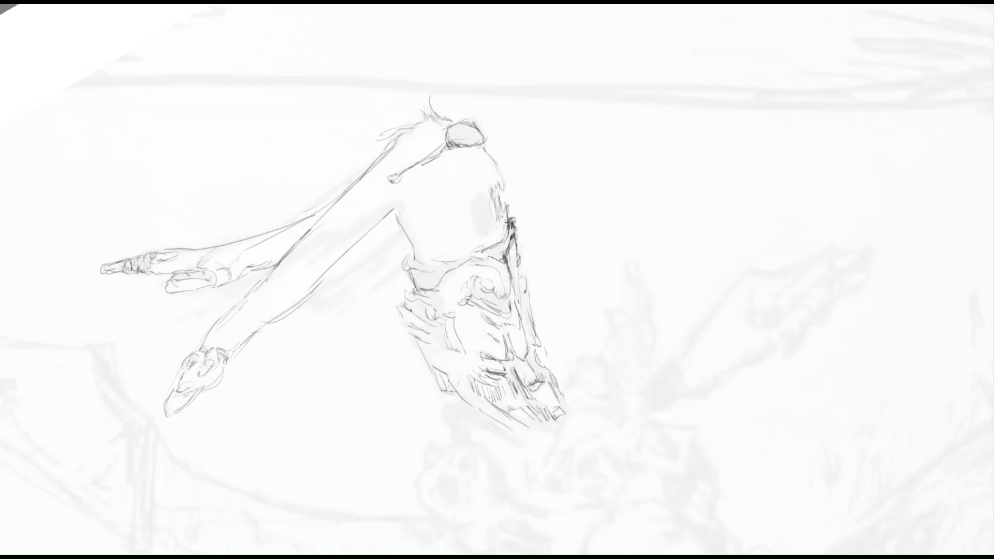
pyautogui.moveTo(400, 302); pyautogui.dragTo(435, 326)
pyautogui.moveTo(440, 354); pyautogui.dragTo(474, 387)
pyautogui.moveTo(406, 282); pyautogui.dragTo(412, 294)
pyautogui.moveTo(399, 301); pyautogui.dragTo(407, 323)
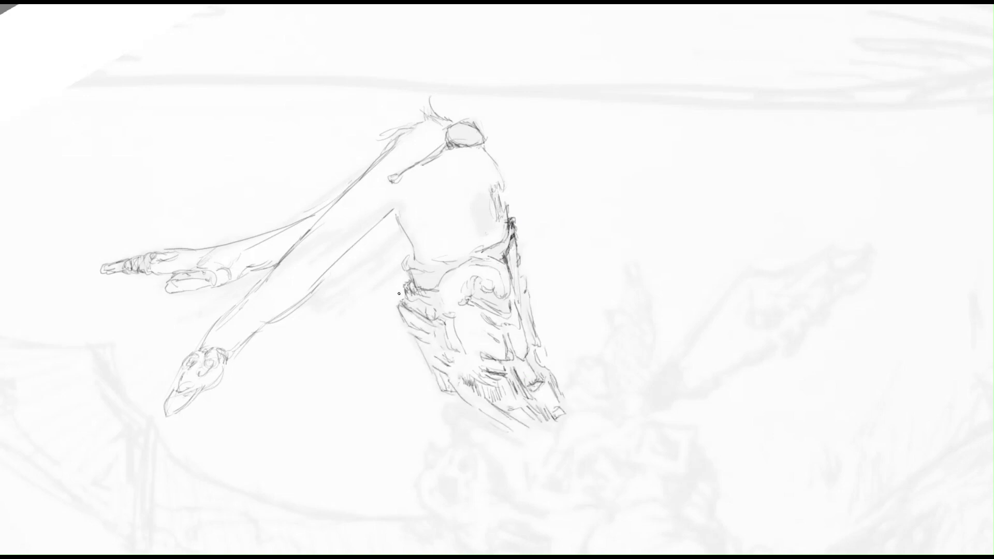
pyautogui.moveTo(444, 393)
pyautogui.mouseDown()
pyautogui.moveTo(519, 448)
pyautogui.moveTo(486, 459)
pyautogui.mouseUp()
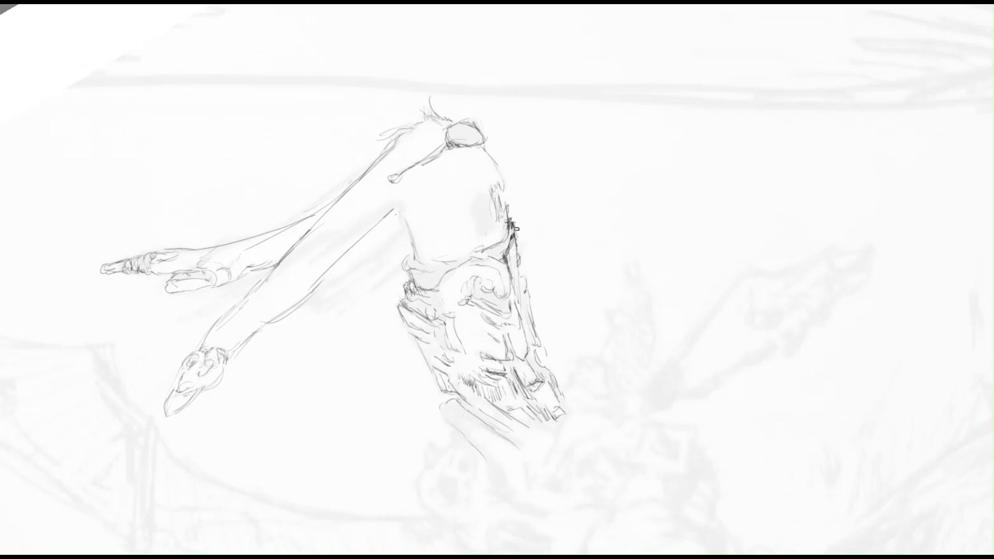
# Step: Sketch a small owl face with an eye, a pointed ear, and its head, wing and body contours
pyautogui.scroll(-2, 712, 309)
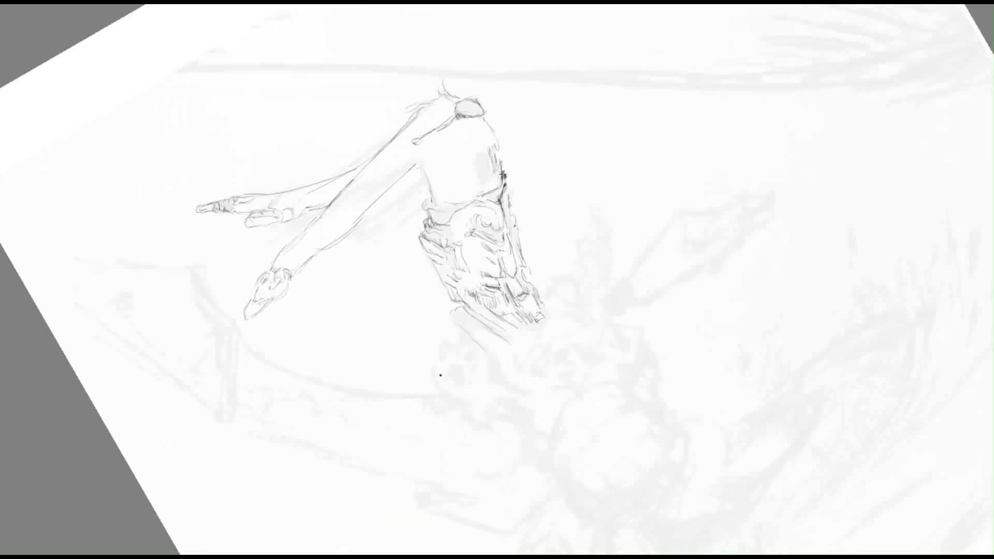
pyautogui.press('5')
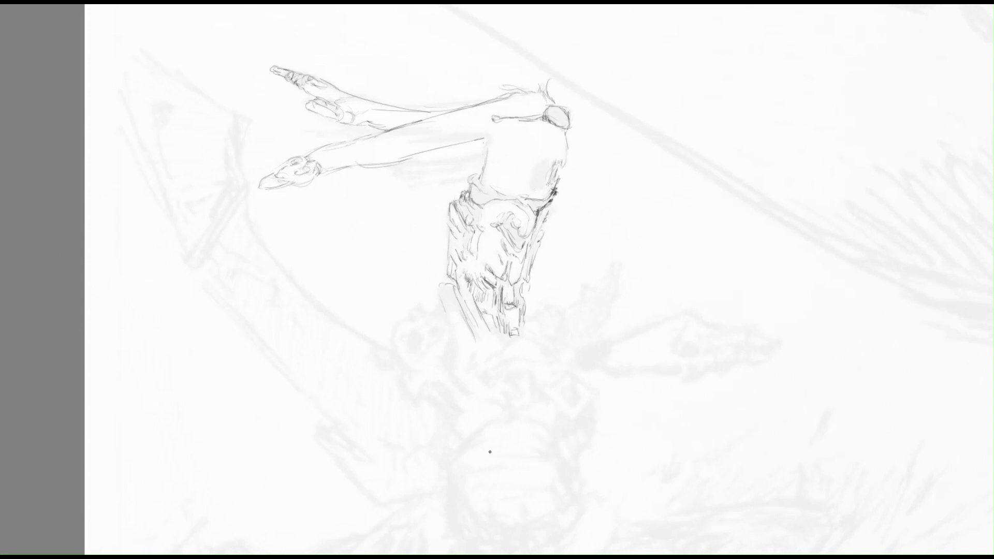
pyautogui.moveTo(397, 359)
pyautogui.mouseDown()
pyautogui.moveTo(417, 337)
pyautogui.moveTo(439, 342)
pyautogui.moveTo(414, 357)
pyautogui.mouseUp()
pyautogui.moveTo(431, 329)
pyautogui.mouseDown()
pyautogui.moveTo(436, 335)
pyautogui.moveTo(424, 314)
pyautogui.mouseUp()
pyautogui.moveTo(422, 317)
pyautogui.mouseDown()
pyautogui.moveTo(444, 309)
pyautogui.moveTo(453, 350)
pyautogui.mouseUp()
pyautogui.moveTo(439, 358)
pyautogui.mouseDown()
pyautogui.moveTo(451, 379)
pyautogui.moveTo(407, 373)
pyautogui.mouseUp()
pyautogui.moveTo(445, 356)
pyautogui.mouseDown()
pyautogui.moveTo(452, 378)
pyautogui.moveTo(414, 398)
pyautogui.mouseUp()
pyautogui.moveTo(414, 383); pyautogui.dragTo(435, 403)
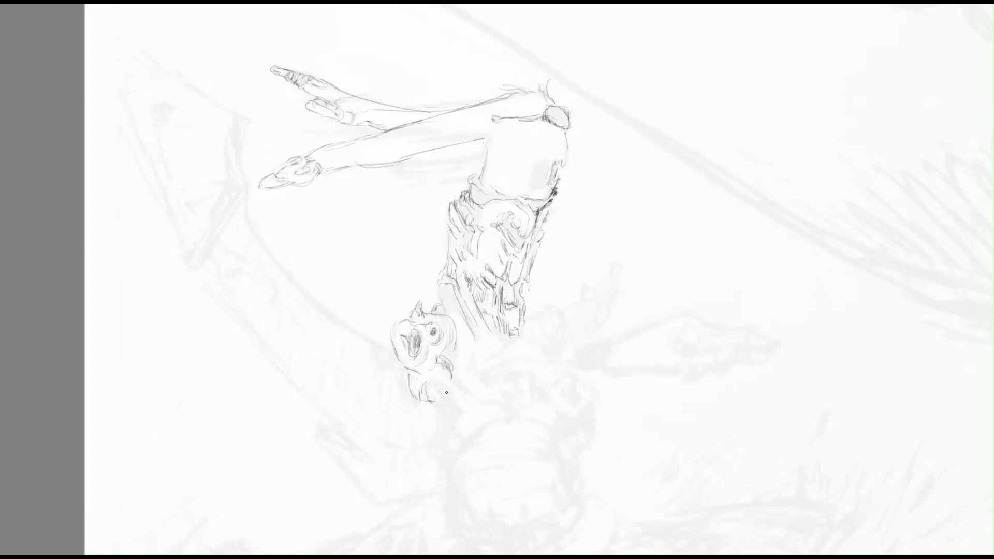
# Step: Rotate the view 15° clockwise and sketch an arm reaching right with a bird on the hand
pyautogui.press('6')
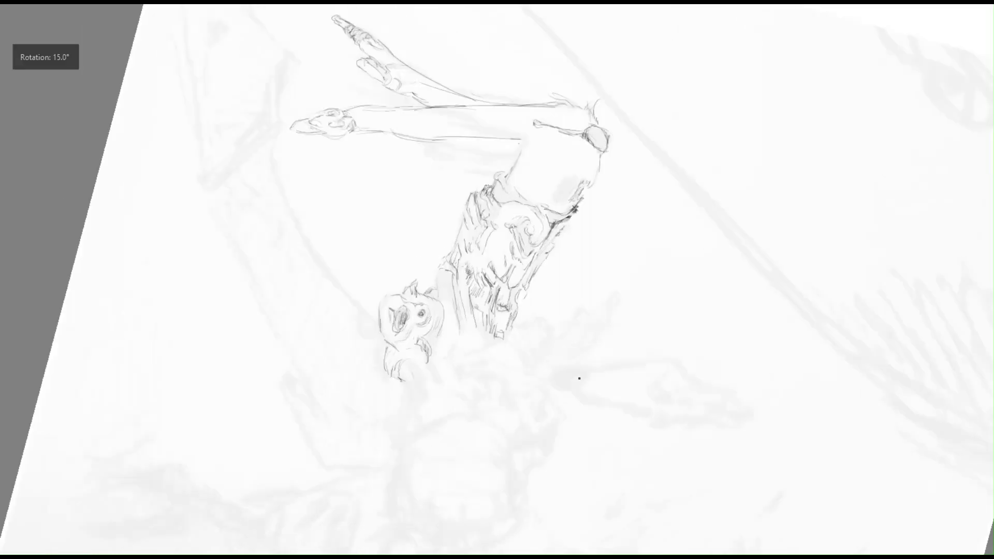
pyautogui.moveTo(580, 378); pyautogui.dragTo(523, 234)
pyautogui.moveTo(469, 191)
pyautogui.mouseDown()
pyautogui.moveTo(540, 227)
pyautogui.moveTo(461, 182)
pyautogui.moveTo(469, 197)
pyautogui.moveTo(566, 144)
pyautogui.mouseUp()
pyautogui.moveTo(567, 153)
pyautogui.mouseDown()
pyautogui.moveTo(518, 219)
pyautogui.moveTo(521, 175)
pyautogui.mouseUp()
# Step: Cross-hatch the raised wing and draw a long shape extending right from the hand, undoing its last stroke
pyautogui.moveTo(513, 217); pyautogui.dragTo(566, 152)
pyautogui.moveTo(473, 210); pyautogui.dragTo(488, 178)
pyautogui.moveTo(492, 218)
pyautogui.mouseDown()
pyautogui.moveTo(507, 187)
pyautogui.moveTo(540, 171)
pyautogui.mouseUp()
pyautogui.moveTo(555, 161); pyautogui.dragTo(567, 152)
pyautogui.moveTo(492, 238); pyautogui.dragTo(609, 222)
pyautogui.moveTo(531, 249)
pyautogui.mouseDown()
pyautogui.moveTo(640, 270)
pyautogui.moveTo(619, 239)
pyautogui.moveTo(654, 265)
pyautogui.moveTo(594, 241)
pyautogui.moveTo(615, 231)
pyautogui.mouseUp()
pyautogui.hotkey('ctrl', 'z')
pyautogui.hotkey('ctrl', 'z')
# Step: Add finger detail to the extended hand, redraw its upper and lower edges, and lighten part of it
pyautogui.moveTo(663, 251); pyautogui.dragTo(690, 253)
pyautogui.moveTo(587, 265); pyautogui.dragTo(567, 262)
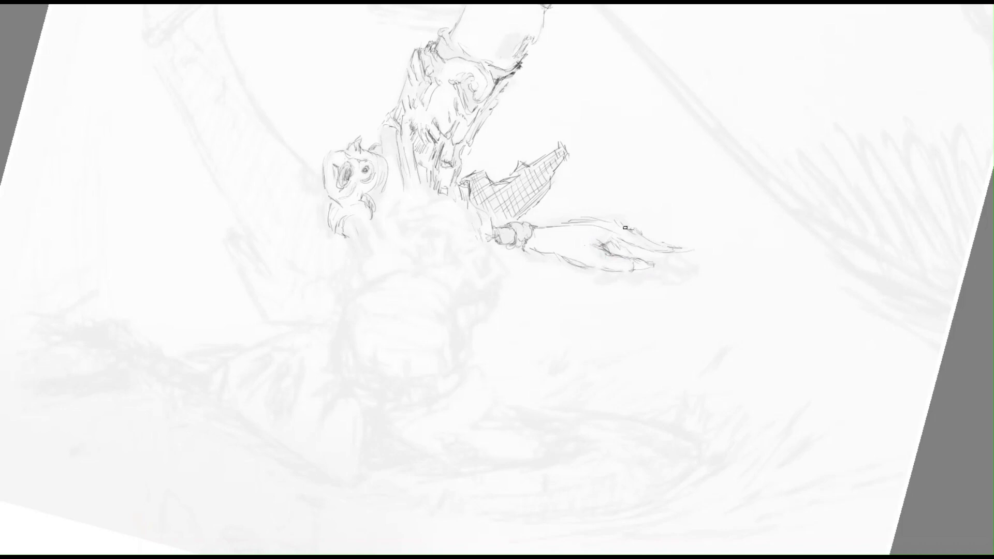
pyautogui.hotkey('ctrl', 'z')
pyautogui.hotkey('ctrl', 'z')
pyautogui.moveTo(596, 220); pyautogui.dragTo(691, 253)
pyautogui.moveTo(662, 248); pyautogui.dragTo(617, 250)
pyautogui.moveTo(694, 250)
pyautogui.mouseDown()
pyautogui.moveTo(629, 247)
pyautogui.moveTo(652, 265)
pyautogui.mouseUp()
# Step: Draw a shaded open beak below the owl's face with a curved lower jaw
pyautogui.moveTo(375, 217); pyautogui.dragTo(359, 272)
pyautogui.moveTo(342, 217)
pyautogui.mouseDown()
pyautogui.moveTo(363, 269)
pyautogui.moveTo(361, 240)
pyautogui.moveTo(358, 256)
pyautogui.moveTo(368, 257)
pyautogui.moveTo(353, 274)
pyautogui.mouseUp()
pyautogui.moveTo(382, 223)
pyautogui.mouseDown()
pyautogui.moveTo(407, 266)
pyautogui.moveTo(352, 291)
pyautogui.mouseUp()
pyautogui.moveTo(363, 285); pyautogui.dragTo(410, 262)
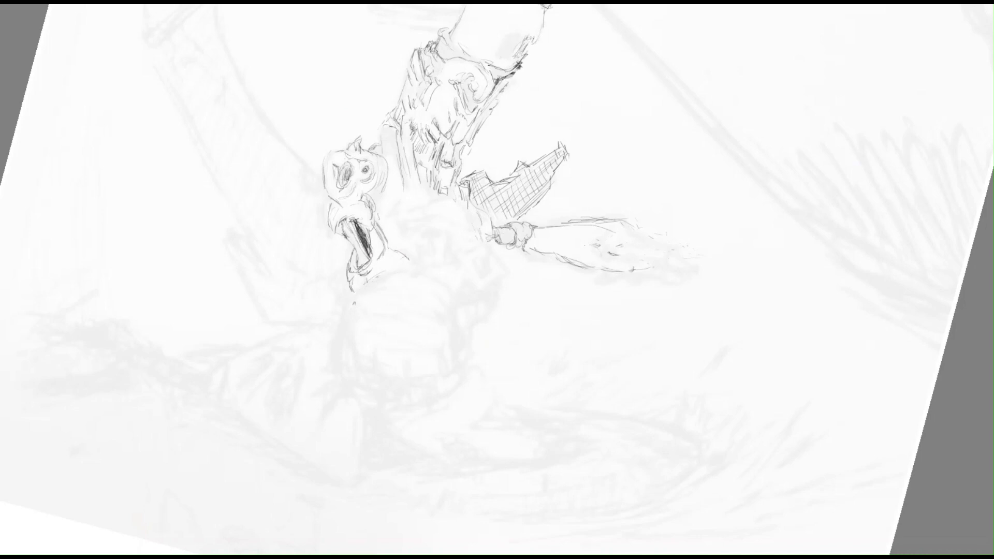
# Step: Outline and close the owl's round body below its head
pyautogui.moveTo(422, 205); pyautogui.dragTo(471, 228)
pyautogui.moveTo(404, 220)
pyautogui.mouseDown()
pyautogui.moveTo(466, 228)
pyautogui.moveTo(499, 279)
pyautogui.mouseUp()
pyautogui.moveTo(414, 256)
pyautogui.mouseDown()
pyautogui.moveTo(482, 277)
pyautogui.moveTo(451, 310)
pyautogui.mouseUp()
pyautogui.moveTo(358, 300)
pyautogui.mouseDown()
pyautogui.moveTo(355, 352)
pyautogui.moveTo(349, 334)
pyautogui.mouseUp()
pyautogui.moveTo(365, 357)
pyautogui.mouseDown()
pyautogui.moveTo(403, 366)
pyautogui.moveTo(384, 377)
pyautogui.moveTo(455, 331)
pyautogui.mouseUp()
pyautogui.moveTo(469, 349); pyautogui.dragTo(481, 334)
pyautogui.moveTo(496, 337); pyautogui.dragTo(479, 354)
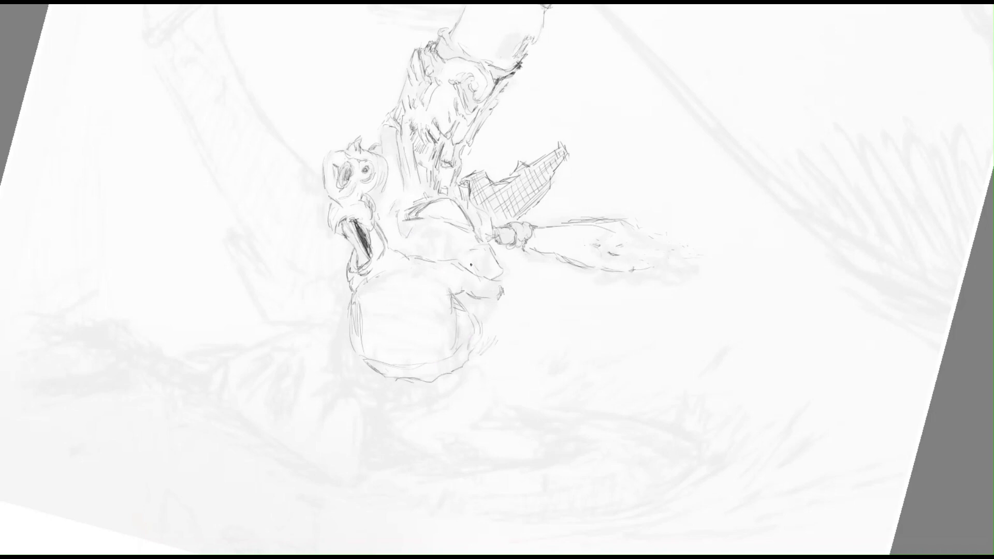
# Step: Touch up the owl head's left outline, eye dot and crown, then rotate the canvas to a new angle
pyautogui.moveTo(342, 152)
pyautogui.mouseDown()
pyautogui.moveTo(327, 194)
pyautogui.moveTo(346, 187)
pyautogui.mouseUp()
pyautogui.click(355, 188)
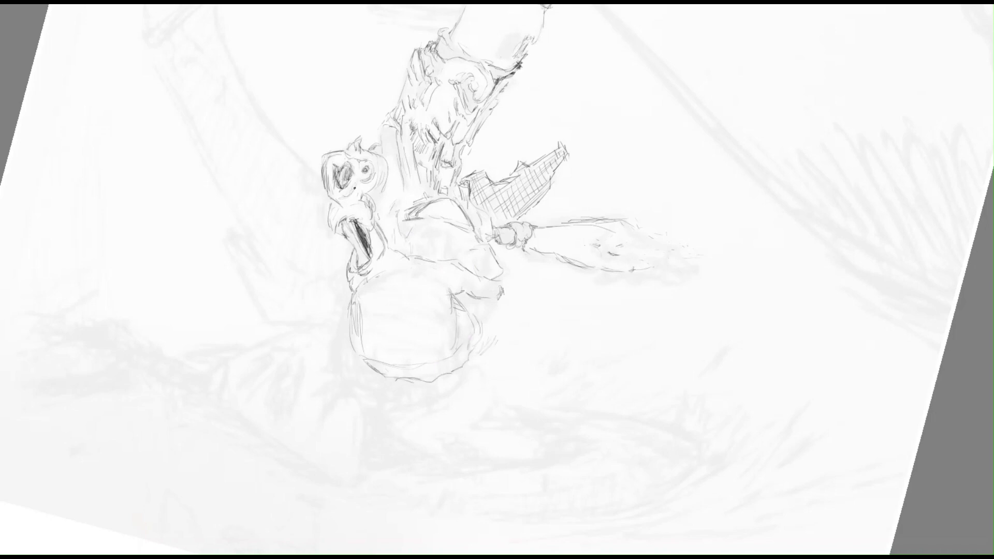
pyautogui.moveTo(386, 124); pyautogui.dragTo(360, 150)
pyautogui.moveTo(433, 190); pyautogui.dragTo(486, 305)
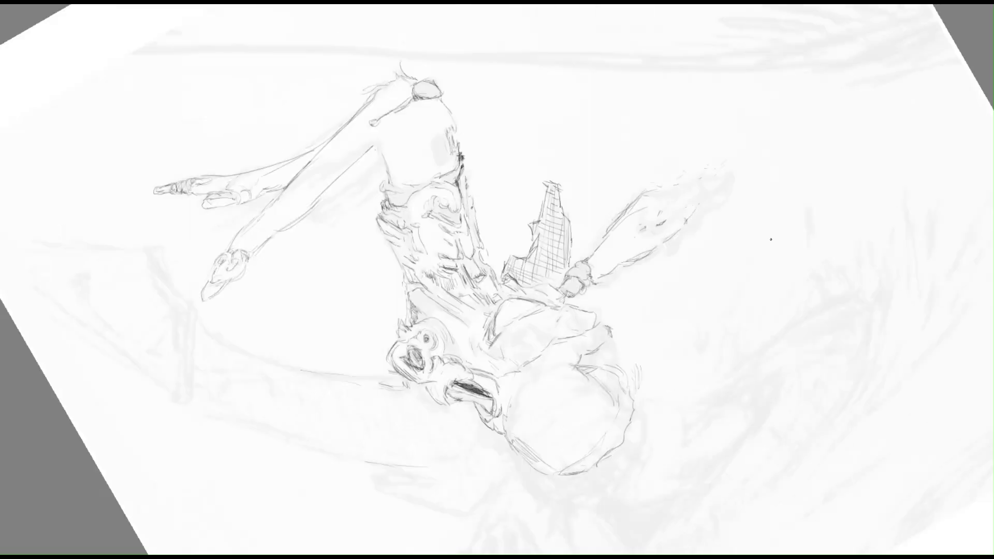
pyautogui.moveTo(365, 209); pyautogui.dragTo(564, 211)
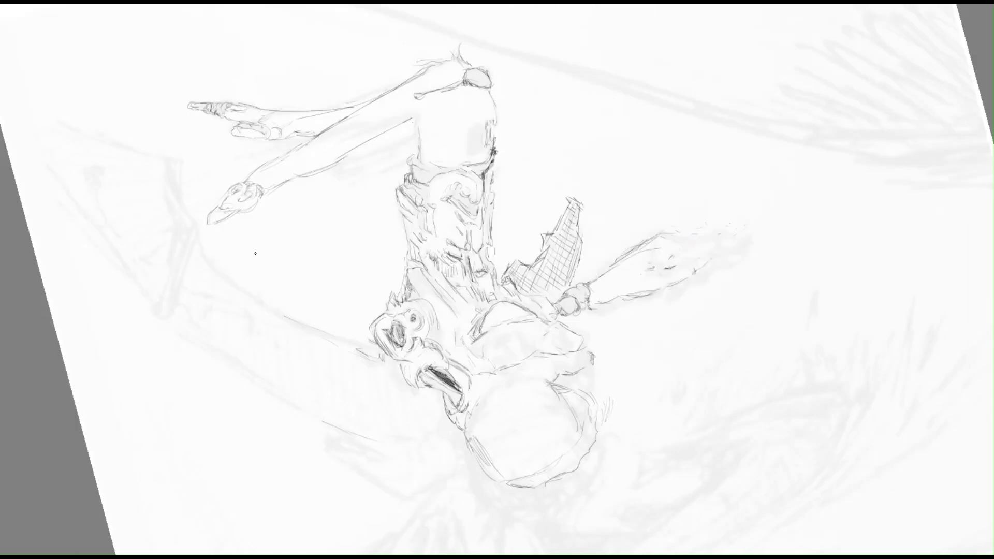
pyautogui.moveTo(219, 231); pyautogui.dragTo(651, 119)
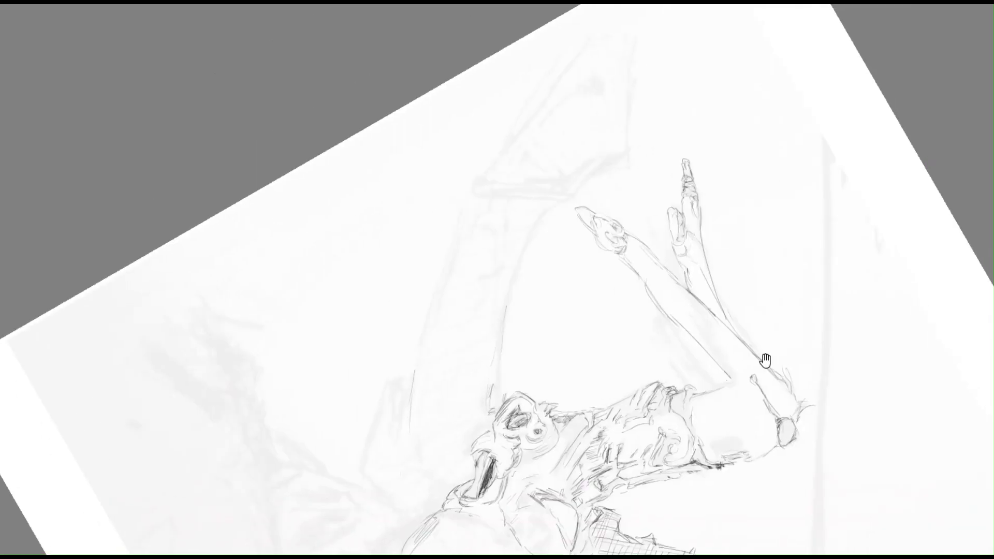
pyautogui.moveTo(206, 210); pyautogui.dragTo(935, 334)
# Step: Draw a long curve beside the figure, the wing contour with a small knot, and left contour strokes
pyautogui.moveTo(406, 388)
pyautogui.mouseDown()
pyautogui.moveTo(378, 346)
pyautogui.moveTo(346, 197)
pyautogui.moveTo(392, 130)
pyautogui.mouseUp()
pyautogui.moveTo(352, 165); pyautogui.dragTo(362, 152)
pyautogui.moveTo(337, 195); pyautogui.dragTo(277, 233)
pyautogui.moveTo(327, 437); pyautogui.dragTo(308, 487)
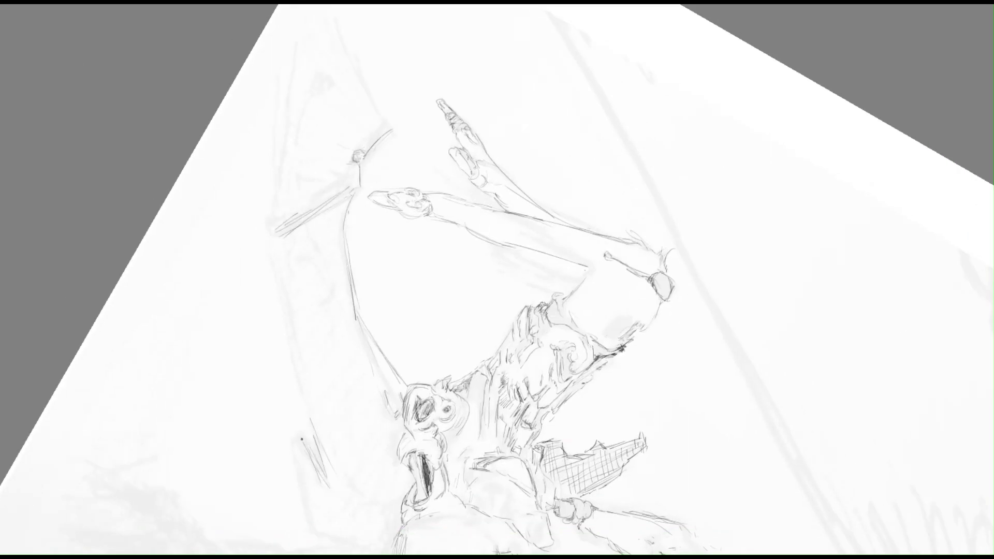
pyautogui.moveTo(298, 448); pyautogui.dragTo(305, 520)
# Step: Add left-side hatch strokes and darken the knot with strokes above the wing joint
pyautogui.moveTo(314, 423); pyautogui.dragTo(287, 360)
pyautogui.moveTo(298, 33); pyautogui.dragTo(264, 122)
pyautogui.moveTo(275, 256); pyautogui.dragTo(282, 326)
pyautogui.moveTo(380, 112); pyautogui.dragTo(360, 33)
pyautogui.moveTo(362, 39)
pyautogui.mouseDown()
pyautogui.moveTo(382, 122)
pyautogui.moveTo(360, 163)
pyautogui.mouseUp()
pyautogui.moveTo(376, 104); pyautogui.dragTo(381, 120)
# Step: Rotate the canvas back toward upright and sketch shapes below the head, undoing the last stroke
pyautogui.moveTo(269, 267); pyautogui.dragTo(715, 304)
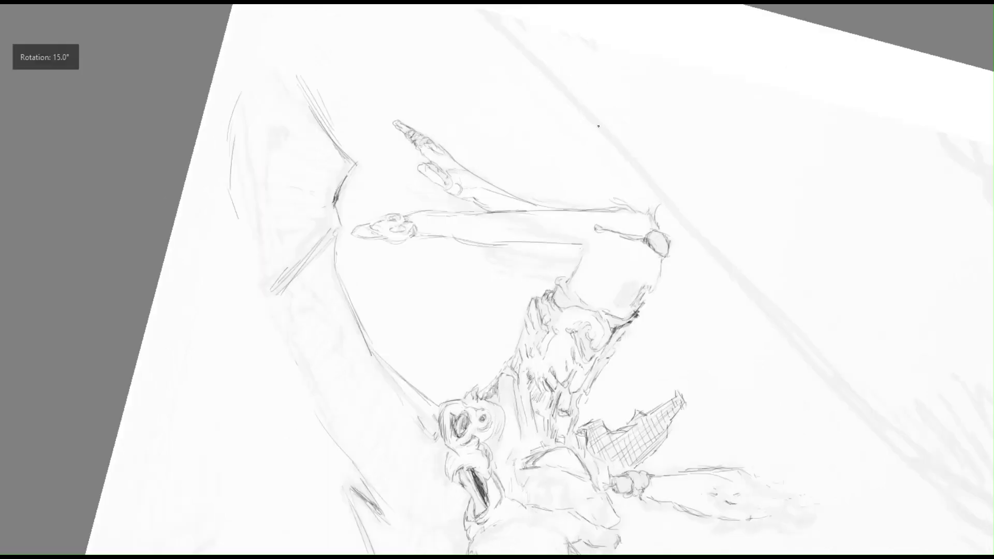
pyautogui.click(748, 337)
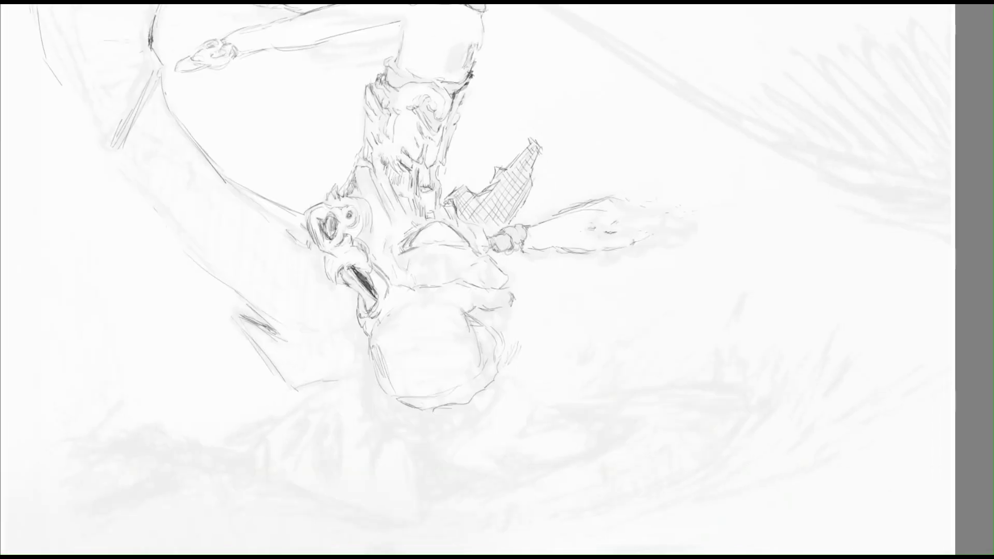
pyautogui.moveTo(346, 324)
pyautogui.mouseDown()
pyautogui.moveTo(363, 388)
pyautogui.moveTo(310, 411)
pyautogui.mouseUp()
pyautogui.moveTo(383, 398); pyautogui.dragTo(354, 415)
pyautogui.moveTo(426, 446); pyautogui.dragTo(454, 503)
pyautogui.moveTo(406, 463); pyautogui.dragTo(400, 505)
pyautogui.hotkey('ctrl', 'z')
pyautogui.hotkey('ctrl', 'z')
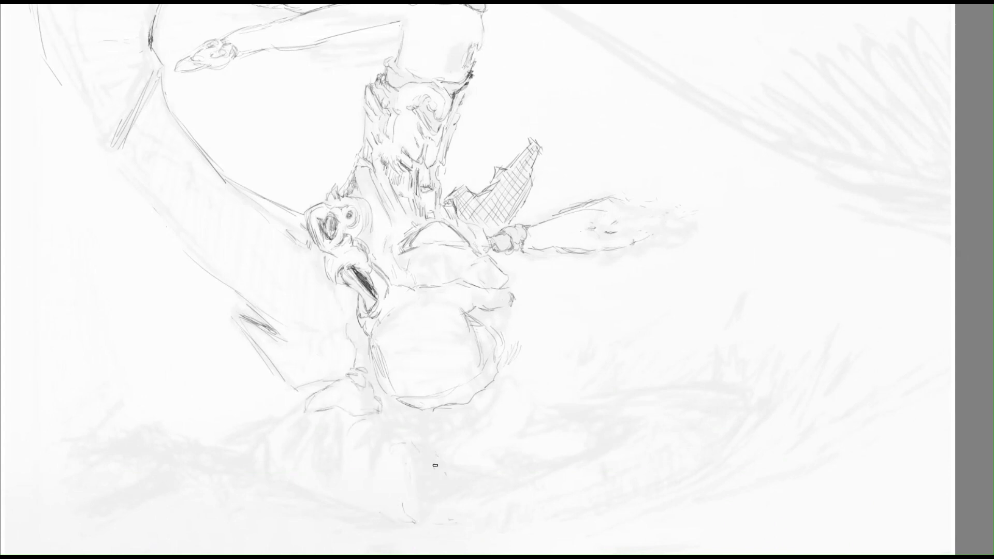
# Step: Outline the round belly's sides and bottom, with a rock shape beneath it
pyautogui.moveTo(370, 343); pyautogui.dragTo(386, 401)
pyautogui.moveTo(388, 403)
pyautogui.mouseDown()
pyautogui.moveTo(469, 407)
pyautogui.moveTo(510, 357)
pyautogui.mouseUp()
pyautogui.moveTo(469, 315); pyautogui.dragTo(478, 330)
pyautogui.moveTo(491, 307); pyautogui.dragTo(487, 344)
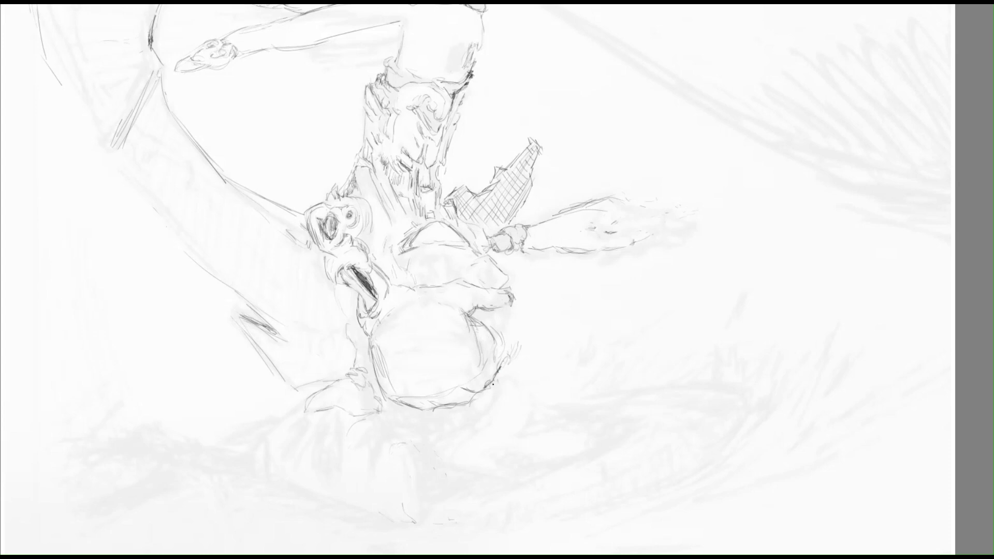
pyautogui.moveTo(494, 385); pyautogui.dragTo(440, 430)
pyautogui.moveTo(503, 377)
pyautogui.mouseDown()
pyautogui.moveTo(565, 427)
pyautogui.moveTo(598, 430)
pyautogui.mouseUp()
pyautogui.moveTo(604, 429); pyautogui.dragTo(613, 441)
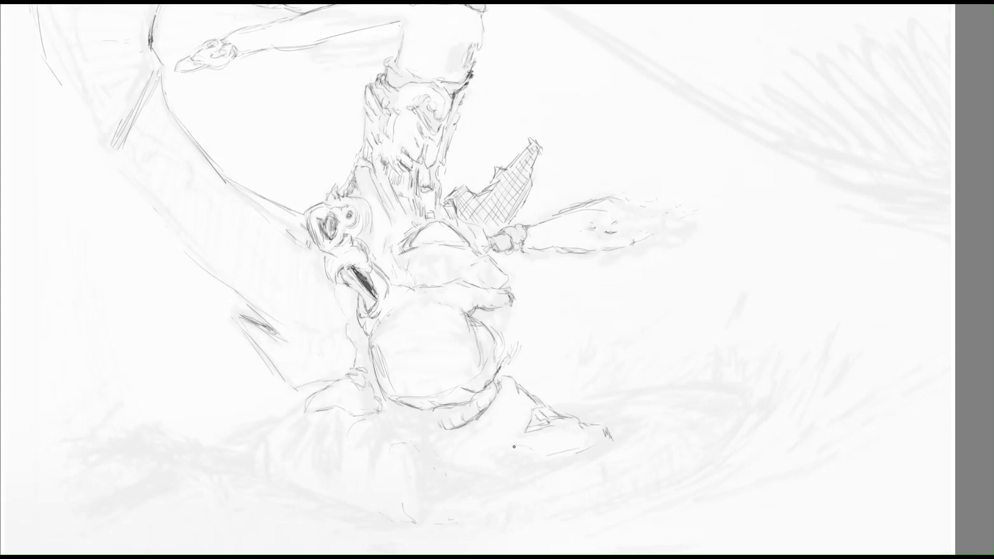
# Step: Sketch rock and claw shapes under the figure, erasing the small claw strokes at left
pyautogui.moveTo(393, 418)
pyautogui.mouseDown()
pyautogui.moveTo(375, 464)
pyautogui.moveTo(363, 466)
pyautogui.mouseUp()
pyautogui.moveTo(303, 411); pyautogui.dragTo(267, 464)
pyautogui.moveTo(271, 448); pyautogui.dragTo(259, 482)
pyautogui.moveTo(476, 448); pyautogui.dragTo(500, 443)
pyautogui.moveTo(523, 456); pyautogui.dragTo(597, 440)
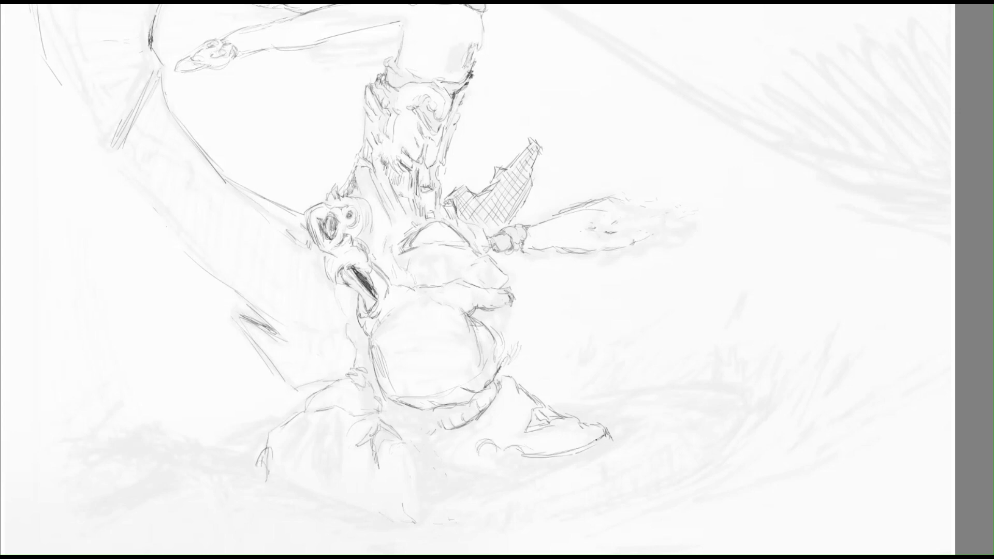
pyautogui.moveTo(269, 444); pyautogui.dragTo(261, 481)
# Step: Draw a clawed foot below the rock
pyautogui.moveTo(500, 455); pyautogui.dragTo(463, 469)
pyautogui.moveTo(466, 464); pyautogui.dragTo(434, 456)
pyautogui.moveTo(505, 394); pyautogui.dragTo(491, 420)
pyautogui.moveTo(488, 424); pyautogui.dragTo(438, 438)
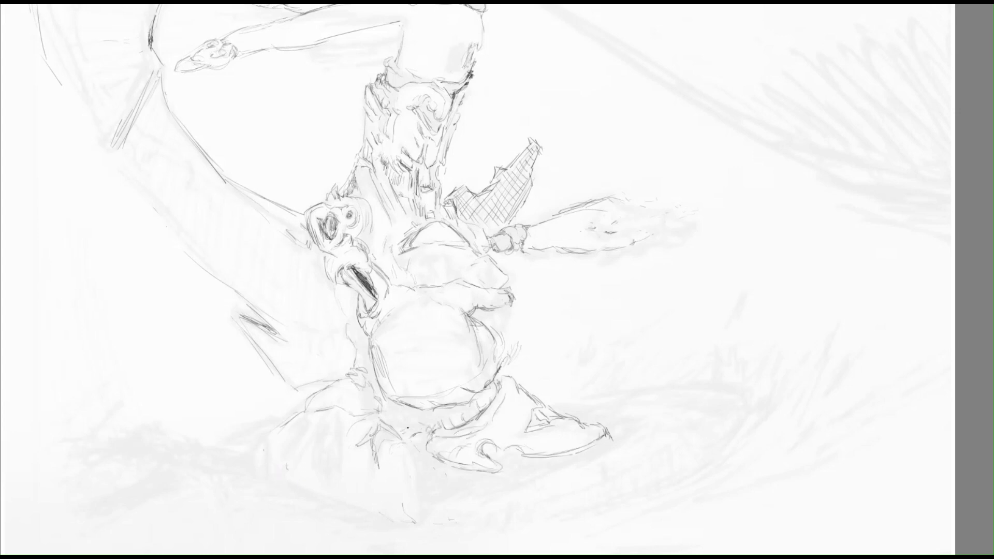
# Step: Sweep long board lines across the lower right of the figure
pyautogui.moveTo(538, 481); pyautogui.dragTo(627, 442)
pyautogui.moveTo(637, 414); pyautogui.dragTo(697, 398)
pyautogui.moveTo(604, 392); pyautogui.dragTo(691, 381)
pyautogui.moveTo(568, 503); pyautogui.dragTo(775, 386)
pyautogui.moveTo(730, 433); pyautogui.dragTo(758, 391)
pyautogui.moveTo(449, 525); pyautogui.dragTo(524, 487)
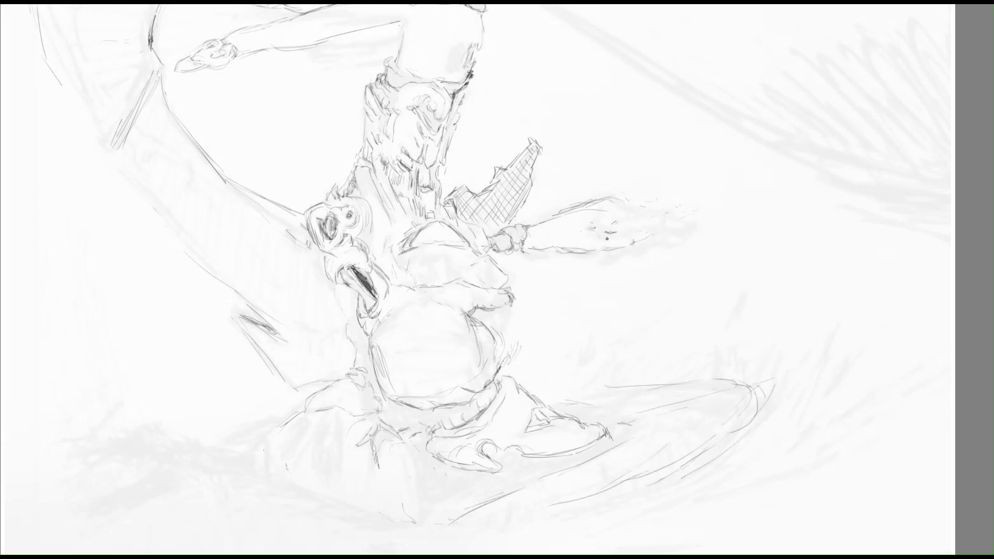
# Step: Outline a slanted slab left of the figure and draw a claw with the lower body curve
pyautogui.moveTo(288, 405); pyautogui.dragTo(342, 382)
pyautogui.moveTo(223, 326); pyautogui.dragTo(286, 401)
pyautogui.moveTo(234, 305)
pyautogui.mouseDown()
pyautogui.moveTo(222, 323)
pyautogui.moveTo(282, 338)
pyautogui.moveTo(269, 332)
pyautogui.mouseUp()
pyautogui.moveTo(302, 399)
pyautogui.mouseDown()
pyautogui.moveTo(282, 434)
pyautogui.moveTo(279, 482)
pyautogui.mouseUp()
pyautogui.moveTo(266, 450)
pyautogui.mouseDown()
pyautogui.moveTo(279, 454)
pyautogui.moveTo(290, 485)
pyautogui.moveTo(360, 500)
pyautogui.mouseUp()
pyautogui.moveTo(404, 463); pyautogui.dragTo(416, 512)
pyautogui.moveTo(347, 510); pyautogui.dragTo(397, 500)
# Step: Erase stray lines near the lower body using the E eraser toggle
pyautogui.press('e')
pyautogui.moveTo(388, 430); pyautogui.dragTo(355, 465)
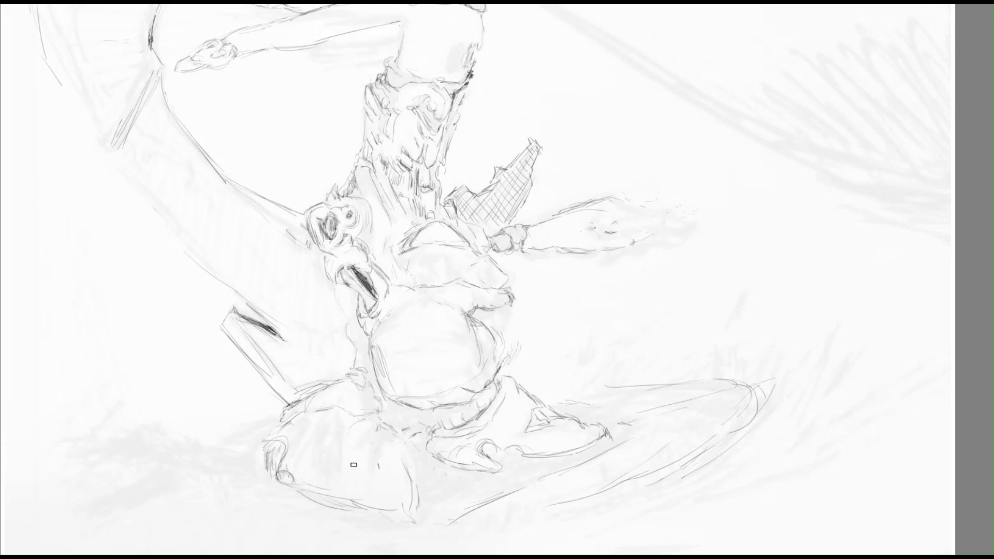
pyautogui.moveTo(313, 493); pyautogui.dragTo(377, 514)
pyautogui.press('e')
pyautogui.moveTo(442, 538); pyautogui.dragTo(609, 503)
# Step: Draw the board's lower curve, hatch across it, and add contour lines on the belly's right side
pyautogui.moveTo(591, 404)
pyautogui.mouseDown()
pyautogui.moveTo(668, 445)
pyautogui.moveTo(648, 403)
pyautogui.moveTo(663, 415)
pyautogui.moveTo(591, 409)
pyautogui.moveTo(599, 425)
pyautogui.mouseUp()
pyautogui.moveTo(549, 466); pyautogui.dragTo(435, 513)
pyautogui.moveTo(441, 461); pyautogui.dragTo(394, 484)
pyautogui.moveTo(344, 456)
pyautogui.mouseDown()
pyautogui.moveTo(327, 490)
pyautogui.moveTo(356, 500)
pyautogui.mouseUp()
pyautogui.moveTo(241, 478); pyautogui.dragTo(230, 485)
pyautogui.moveTo(484, 323)
pyautogui.mouseDown()
pyautogui.moveTo(492, 384)
pyautogui.moveTo(505, 369)
pyautogui.mouseUp()
pyautogui.moveTo(486, 321); pyautogui.dragTo(500, 363)
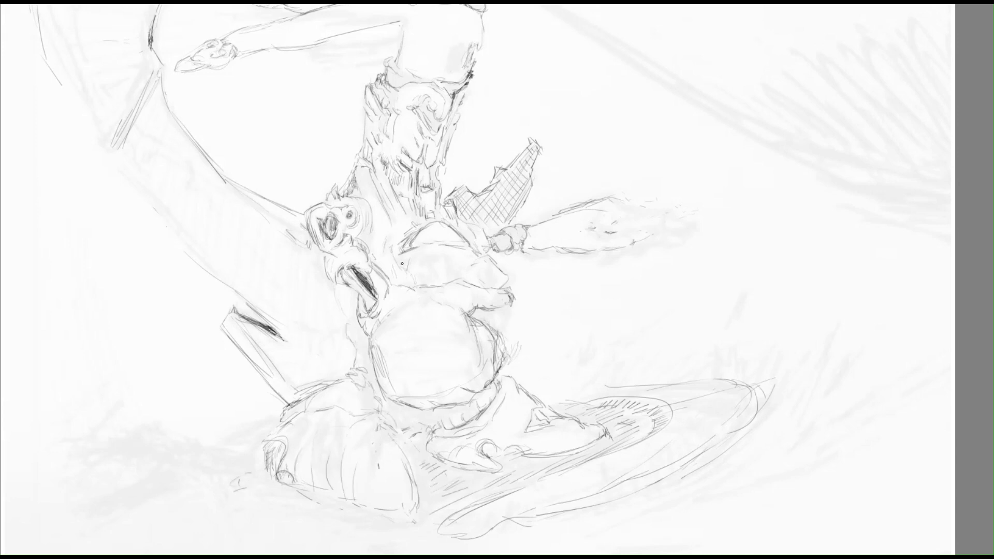
pyautogui.scroll(-3, 402, 263)
# Step: Draw a long diagonal line across the page and outline the board's bottom edge
pyautogui.moveTo(221, 110); pyautogui.dragTo(244, 172)
pyautogui.moveTo(261, 206)
pyautogui.mouseDown()
pyautogui.moveTo(332, 291)
pyautogui.moveTo(325, 318)
pyautogui.moveTo(339, 292)
pyautogui.mouseUp()
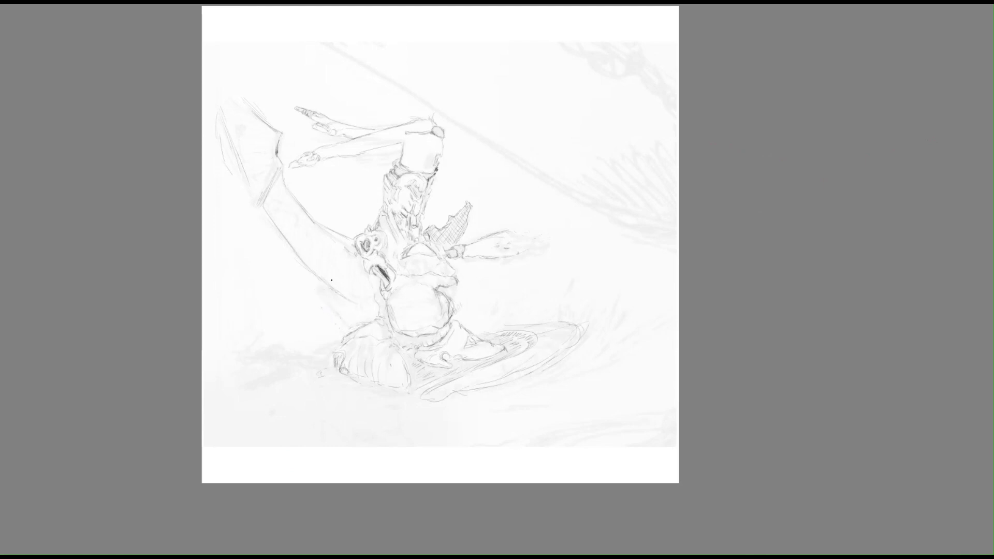
pyautogui.moveTo(393, 392); pyautogui.dragTo(337, 394)
pyautogui.moveTo(449, 383)
pyautogui.mouseDown()
pyautogui.moveTo(317, 377)
pyautogui.moveTo(365, 389)
pyautogui.moveTo(326, 367)
pyautogui.mouseUp()
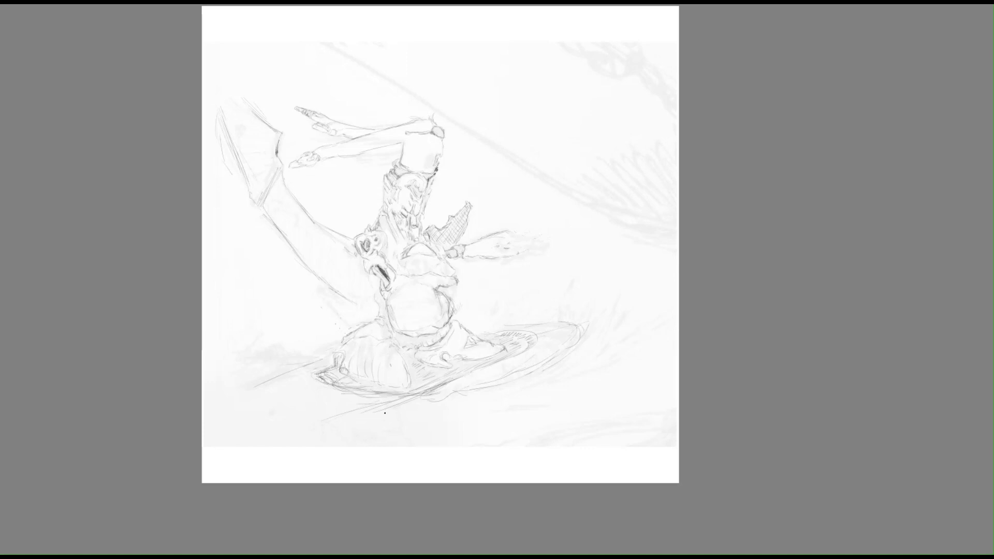
# Step: Rotate the view 15° counter-clockwise, zoom in, and erase the shell's vertical hatching
pyautogui.press('4')
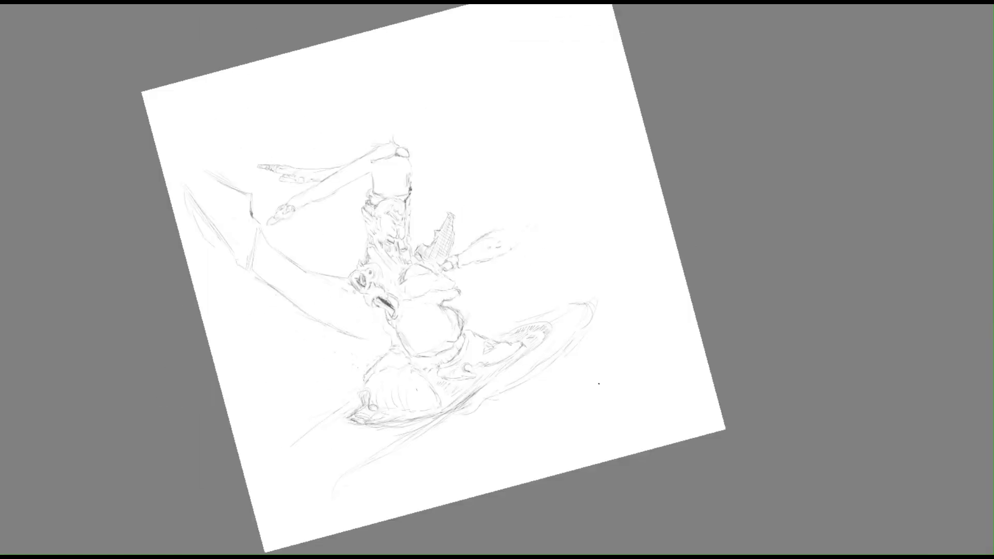
pyautogui.press('+')
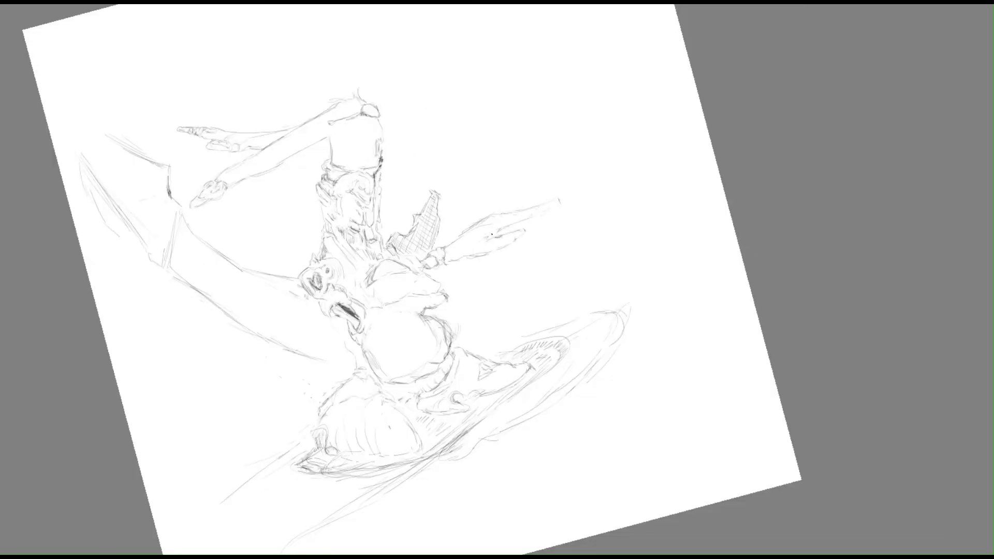
pyautogui.moveTo(539, 230); pyautogui.dragTo(514, 222)
pyautogui.moveTo(342, 435); pyautogui.dragTo(414, 451)
pyautogui.moveTo(394, 414); pyautogui.dragTo(419, 445)
pyautogui.press('e')
pyautogui.moveTo(648, 250); pyautogui.dragTo(541, 279)
# Step: Add speed lines at the right and lower left of the figure
pyautogui.moveTo(274, 368); pyautogui.dragTo(138, 424)
pyautogui.moveTo(678, 246); pyautogui.dragTo(539, 285)
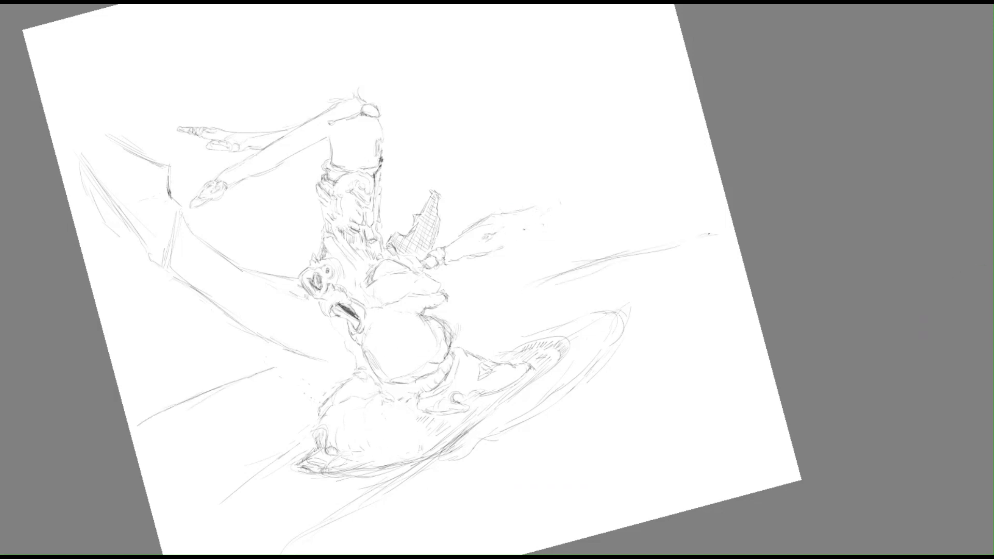
pyautogui.moveTo(725, 226)
pyautogui.mouseDown()
pyautogui.moveTo(551, 293)
pyautogui.moveTo(645, 250)
pyautogui.mouseUp()
pyautogui.moveTo(261, 368); pyautogui.dragTo(132, 431)
pyautogui.moveTo(246, 382); pyautogui.dragTo(150, 437)
pyautogui.moveTo(712, 233); pyautogui.dragTo(601, 263)
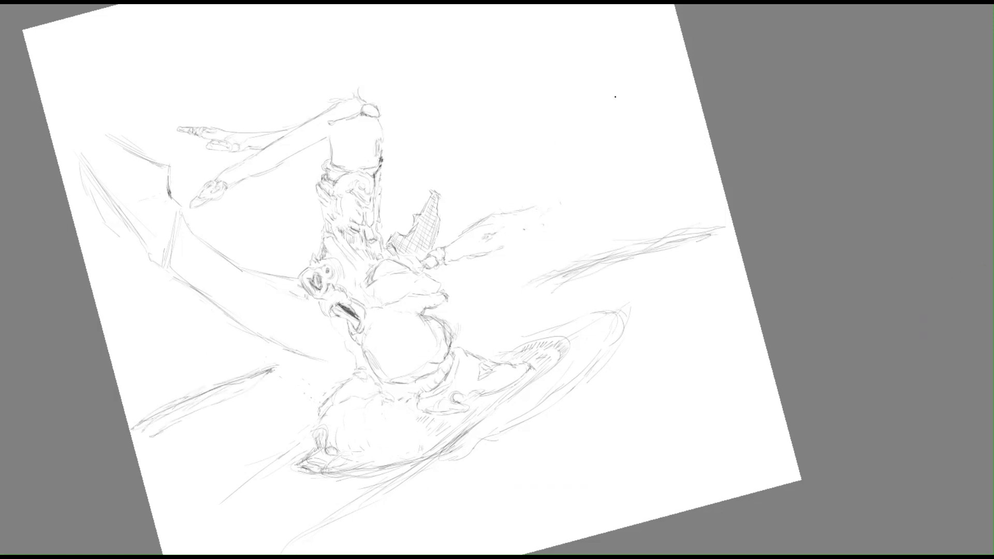
# Step: Add a short curved stroke and hatch the left end of the right speed lines
pyautogui.moveTo(518, 207); pyautogui.dragTo(523, 287)
pyautogui.moveTo(575, 329); pyautogui.dragTo(645, 297)
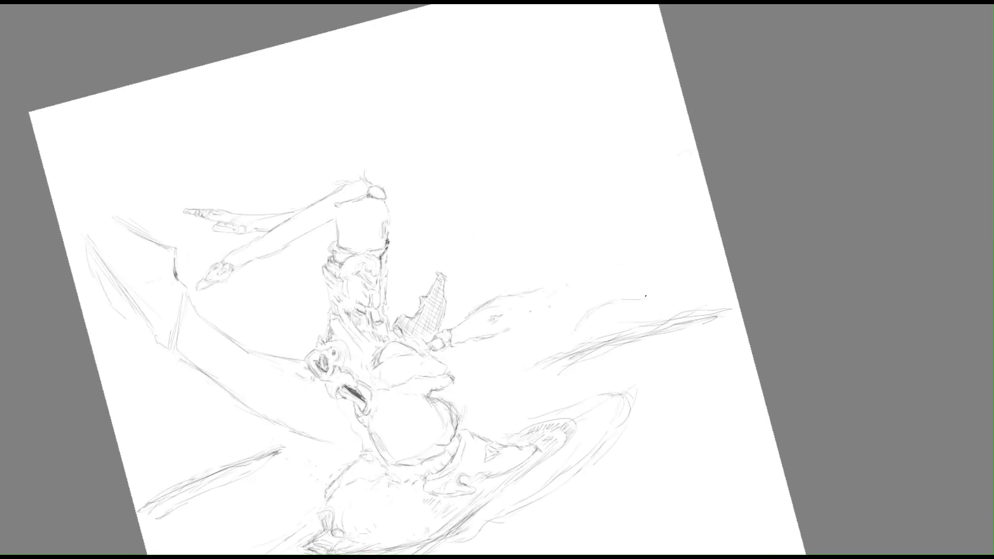
pyautogui.moveTo(560, 350); pyautogui.dragTo(531, 364)
pyautogui.moveTo(570, 331); pyautogui.dragTo(539, 349)
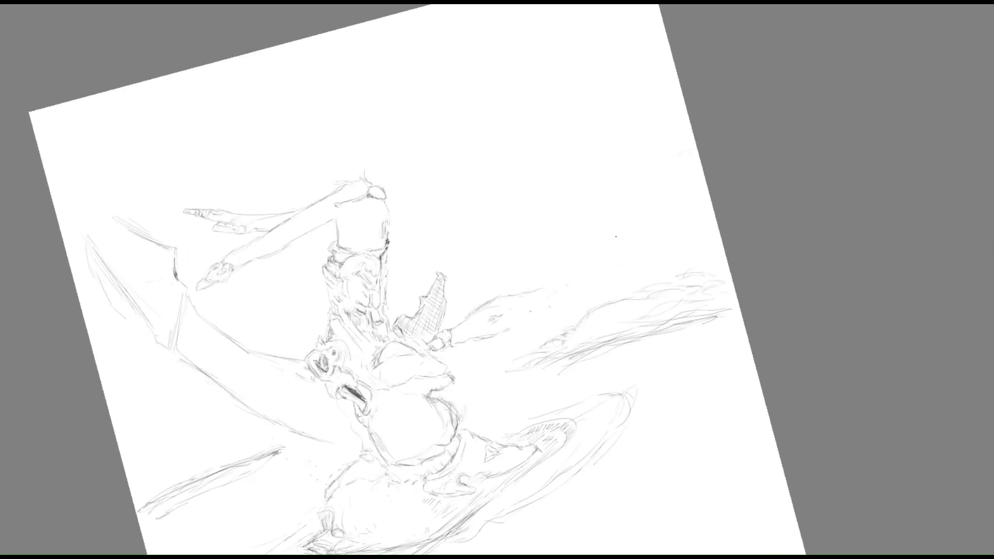
# Step: Sketch a billowing cloud at the upper right and outline its edges
pyautogui.moveTo(616, 236); pyautogui.dragTo(500, 261)
pyautogui.moveTo(535, 207); pyautogui.dragTo(552, 228)
pyautogui.moveTo(552, 85); pyautogui.dragTo(538, 177)
pyautogui.moveTo(683, 184); pyautogui.dragTo(655, 212)
pyautogui.moveTo(621, 176); pyautogui.dragTo(694, 200)
pyautogui.moveTo(509, 245)
pyautogui.mouseDown()
pyautogui.moveTo(491, 264)
pyautogui.moveTo(593, 239)
pyautogui.mouseUp()
pyautogui.moveTo(694, 191); pyautogui.dragTo(655, 178)
pyautogui.moveTo(528, 165); pyautogui.dragTo(515, 220)
pyautogui.moveTo(536, 140); pyautogui.dragTo(549, 89)
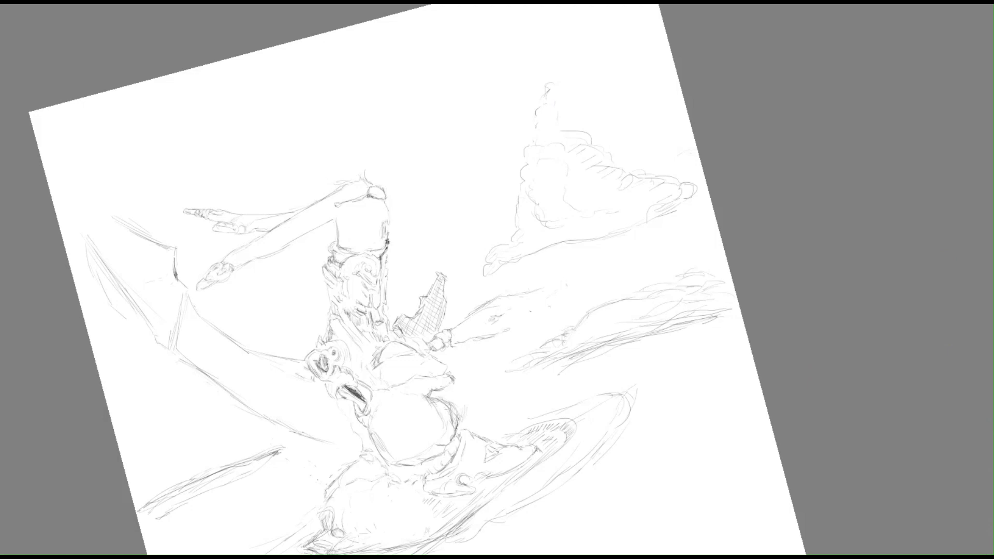
# Step: Erase the cloud sketch, then undo twice to restore it
pyautogui.moveTo(497, 259)
pyautogui.mouseDown()
pyautogui.moveTo(539, 211)
pyautogui.moveTo(663, 189)
pyautogui.moveTo(544, 103)
pyautogui.mouseUp()
pyautogui.hotkey('ctrl', 'z')
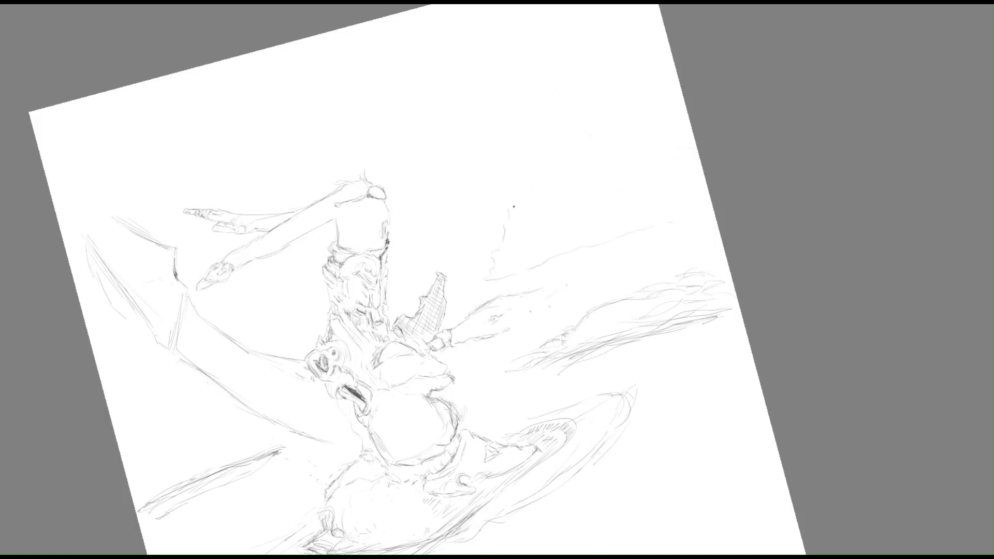
pyautogui.hotkey('ctrl', 'z')
pyautogui.hotkey('ctrl', 'z')
pyautogui.hotkey('ctrl', 'z')
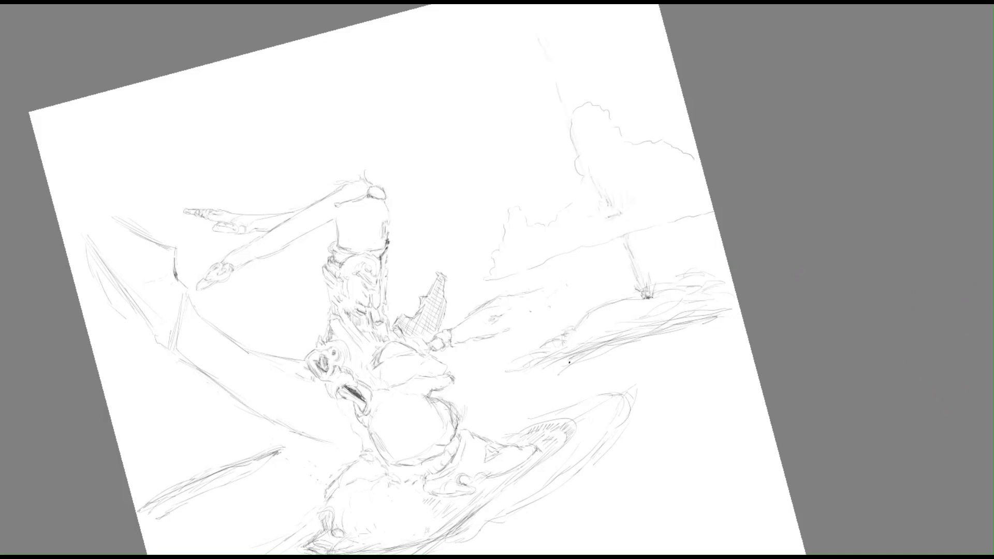
# Step: Draw a line under the grass with curves below, and refine the outstretched arm's upper edge
pyautogui.moveTo(570, 363); pyautogui.dragTo(626, 355)
pyautogui.moveTo(704, 355); pyautogui.dragTo(668, 441)
pyautogui.moveTo(692, 414); pyautogui.dragTo(657, 474)
pyautogui.moveTo(328, 226); pyautogui.dragTo(251, 243)
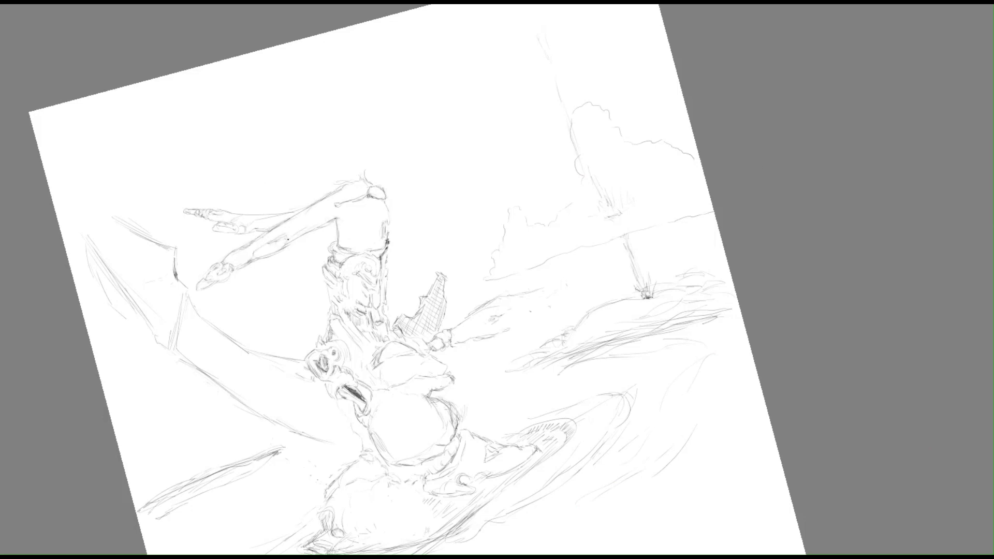
pyautogui.moveTo(288, 233)
pyautogui.mouseDown()
pyautogui.moveTo(257, 252)
pyautogui.moveTo(271, 239)
pyautogui.mouseUp()
pyautogui.moveTo(321, 201)
pyautogui.mouseDown()
pyautogui.moveTo(284, 214)
pyautogui.moveTo(293, 216)
pyautogui.mouseUp()
# Step: Outline the neck stump, hatch diagonally across the left wing, and add lower belly strokes
pyautogui.moveTo(371, 193); pyautogui.dragTo(384, 196)
pyautogui.moveTo(124, 254); pyautogui.dragTo(163, 293)
pyautogui.moveTo(200, 334)
pyautogui.mouseDown()
pyautogui.moveTo(233, 389)
pyautogui.moveTo(305, 420)
pyautogui.mouseUp()
pyautogui.moveTo(311, 385); pyautogui.dragTo(345, 427)
pyautogui.moveTo(407, 525); pyautogui.dragTo(397, 506)
pyautogui.moveTo(362, 529); pyautogui.dragTo(344, 542)
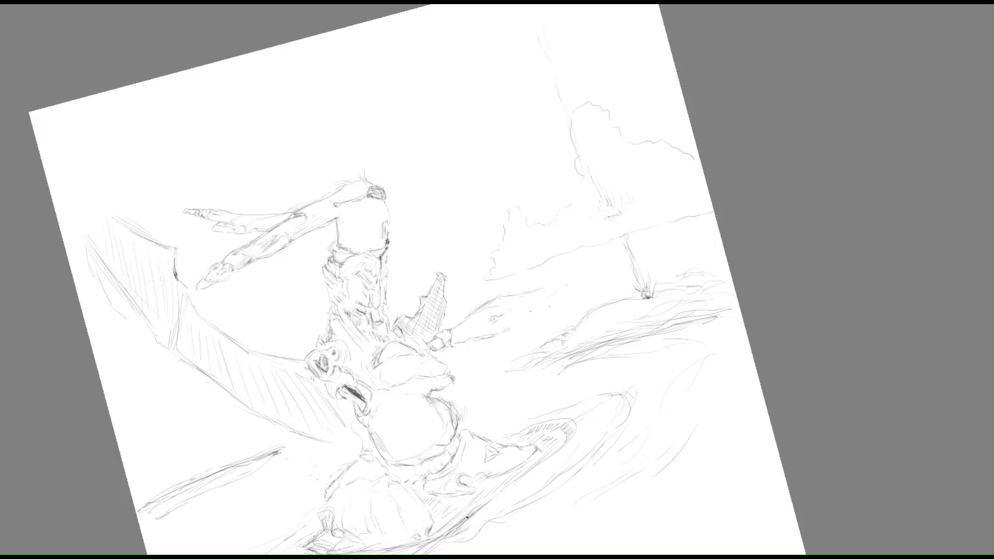